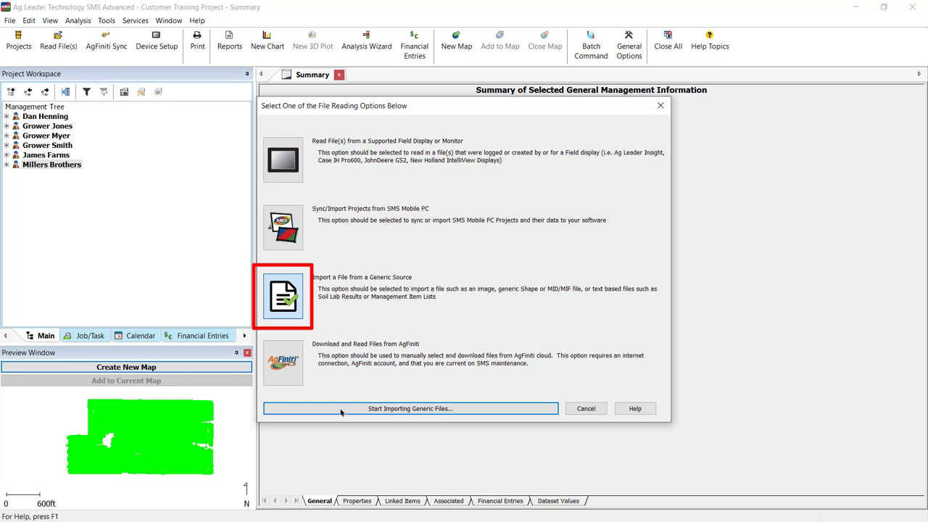
# Import the comma-delimited lab results file "Soil testing results multi field.csv" as generic non-spatial data, accepting comma-delimited records with one header line
pyautogui.click(341, 411)
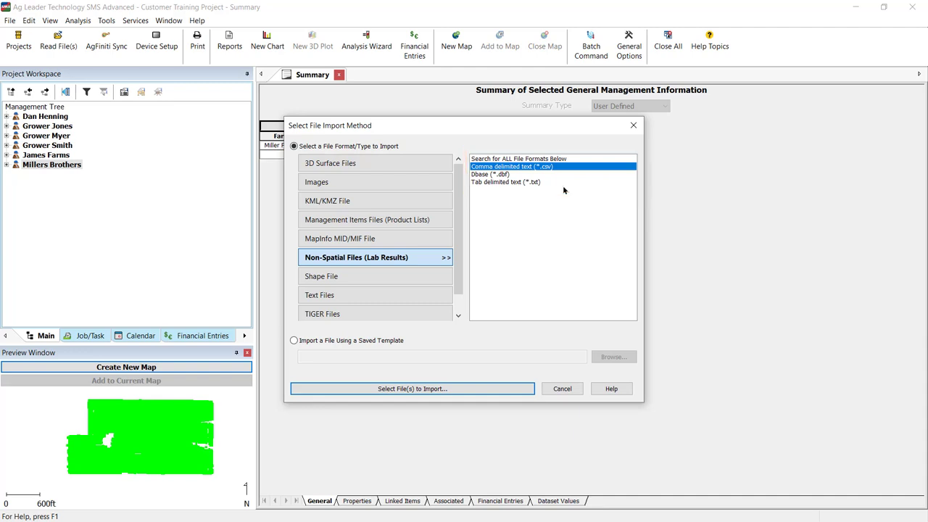
pyautogui.click(496, 392)
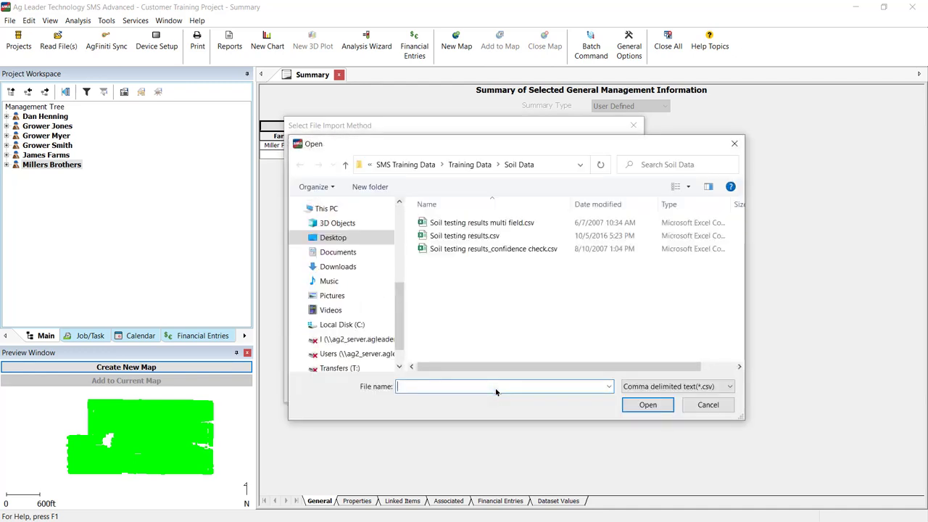
pyautogui.click(502, 225)
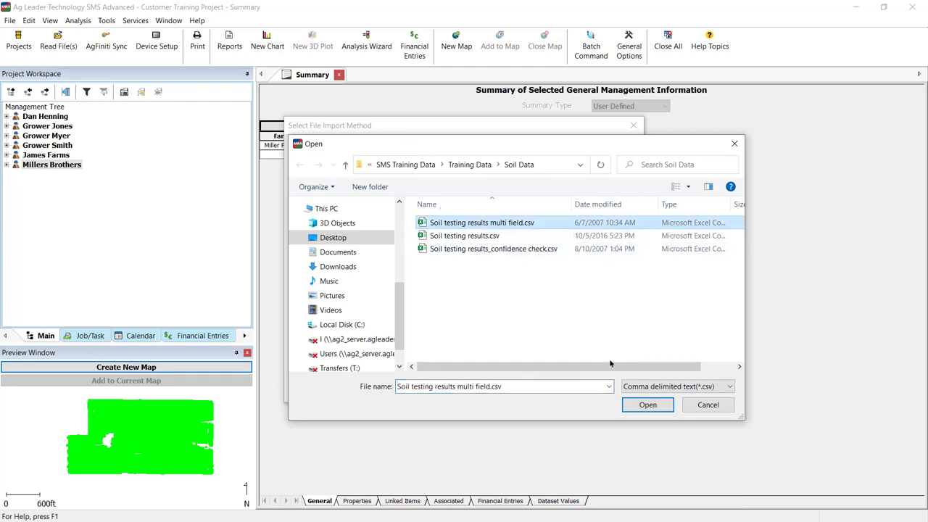
pyautogui.click(643, 403)
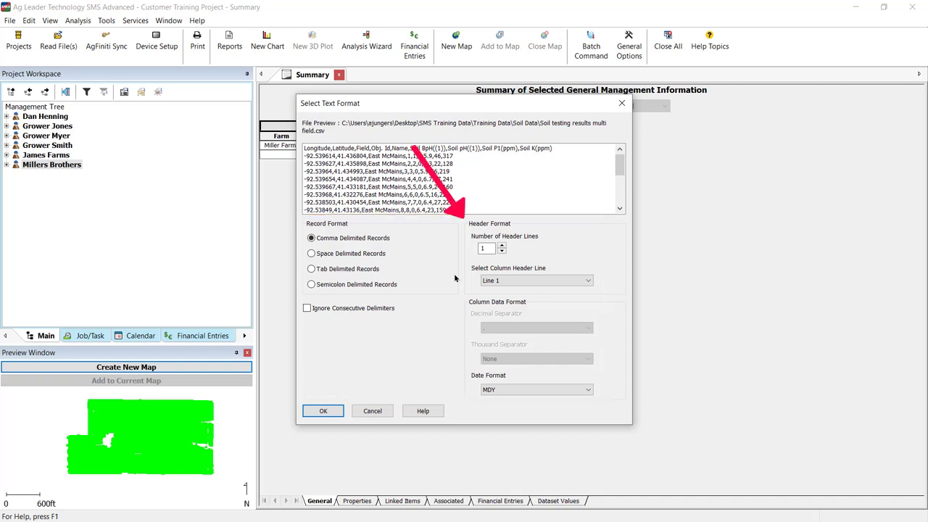
pyautogui.click(325, 411)
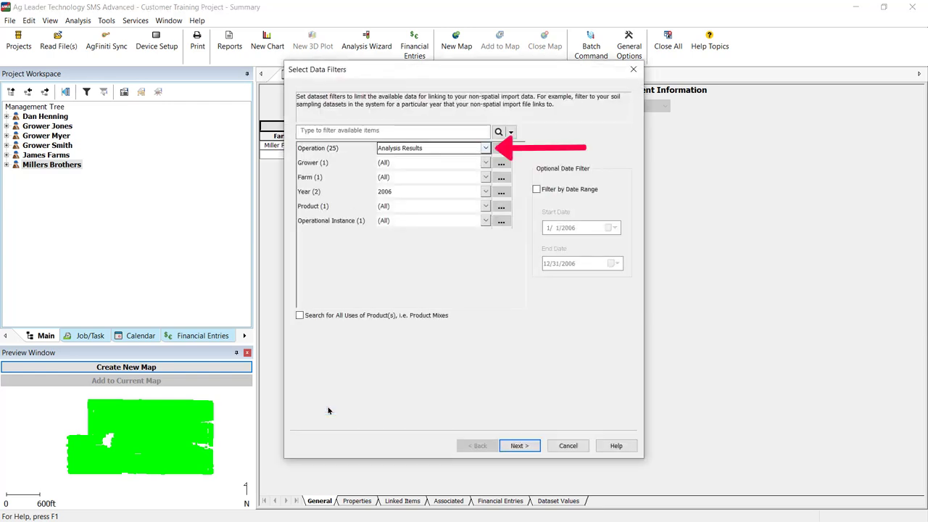
# Filter the datasets available for linking to the Soil Sampling operation for 2022 and accept the full filtered dataset tree
pyautogui.click(486, 149)
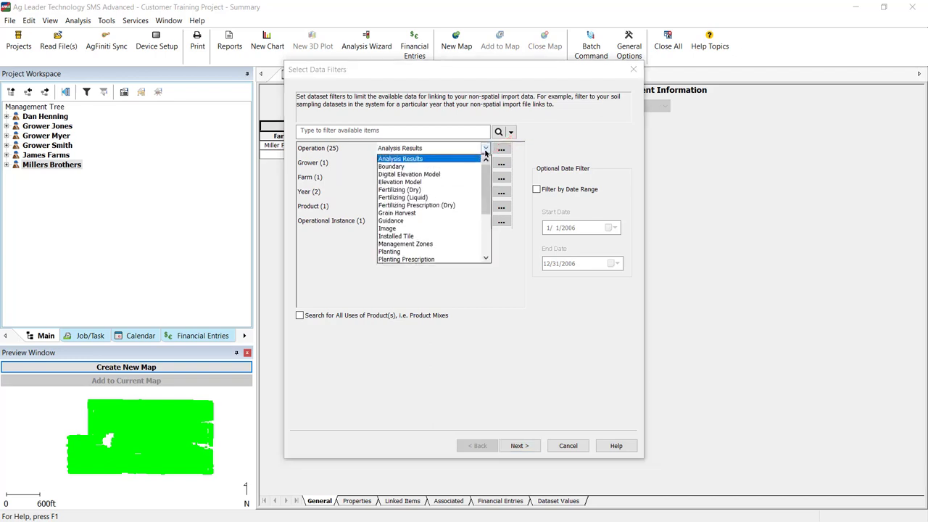
pyautogui.scroll(-3, 487, 203)
pyautogui.scroll(-1, 487, 203)
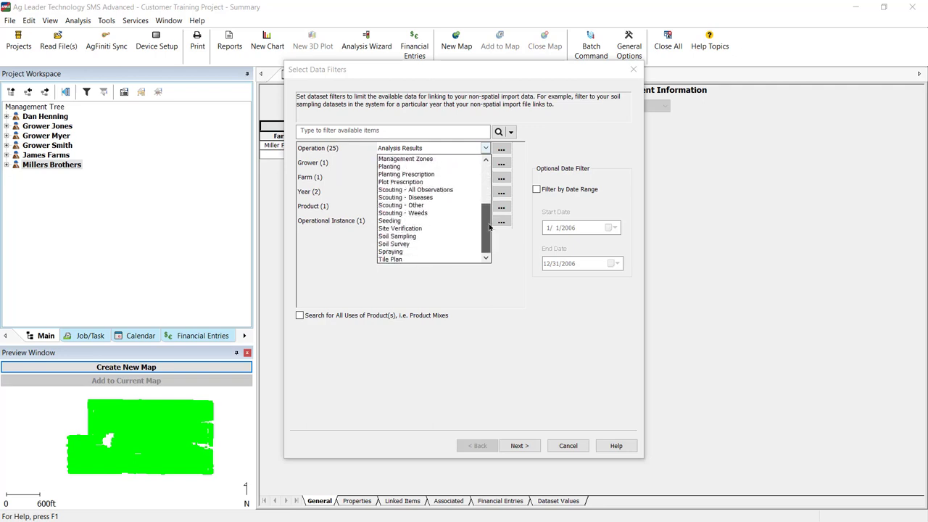
pyautogui.click(411, 237)
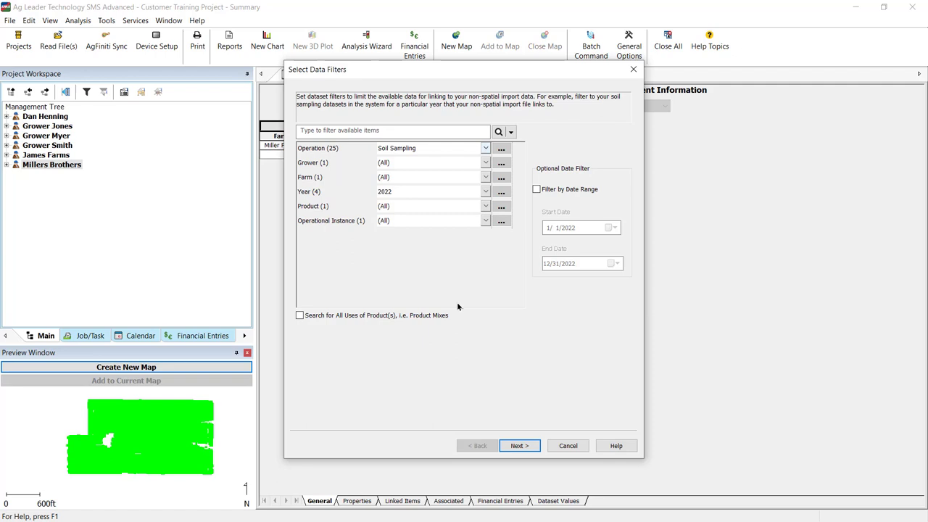
pyautogui.click(519, 446)
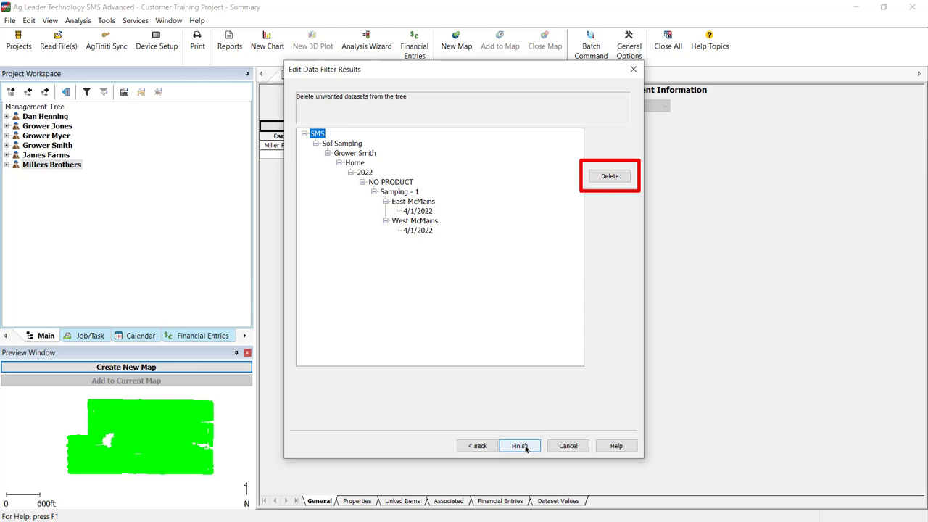
pyautogui.click(520, 446)
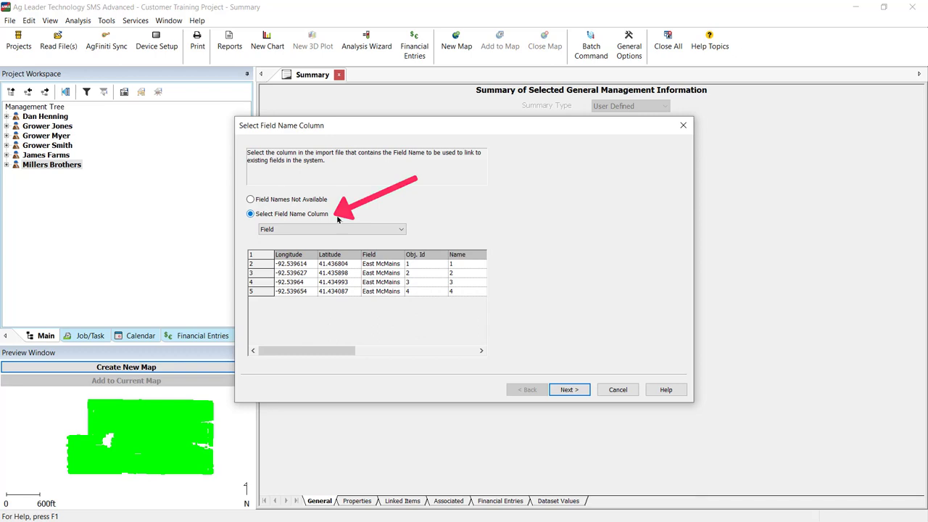
# Use Field as the field name column and link the import fields East McMains and West McMains to their matching system fields
pyautogui.click(389, 229)
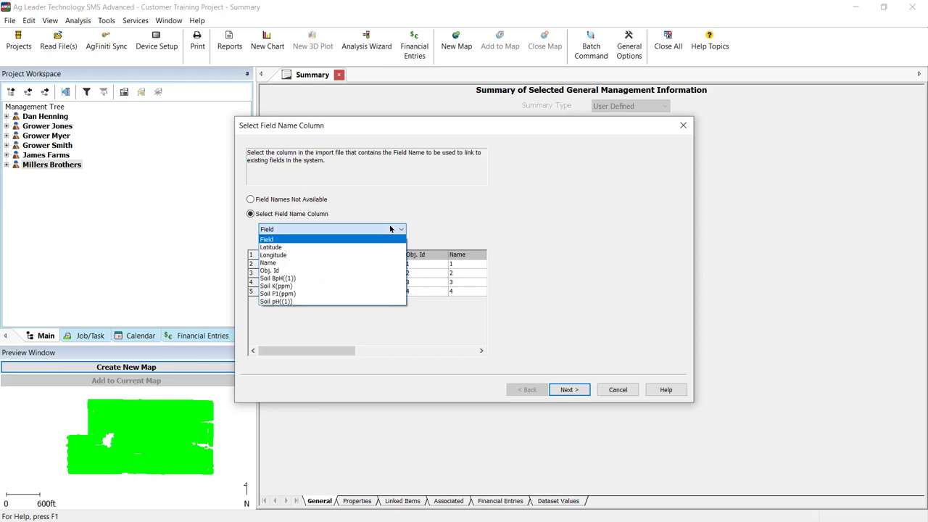
pyautogui.click(390, 229)
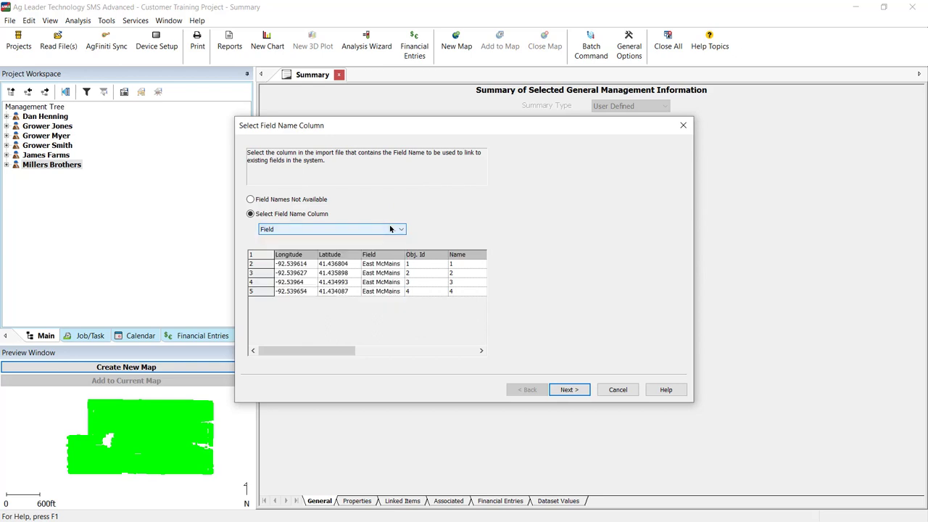
pyautogui.click(567, 390)
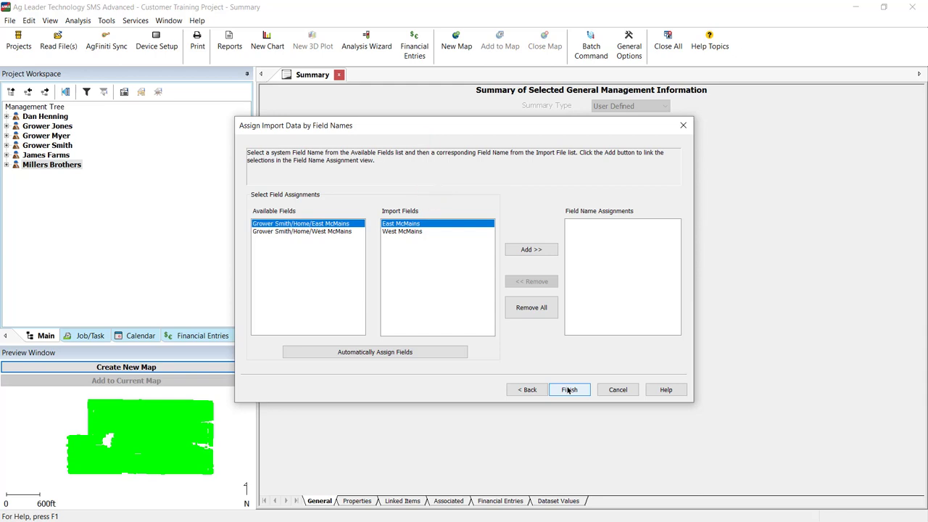
pyautogui.click(550, 253)
pyautogui.click(551, 253)
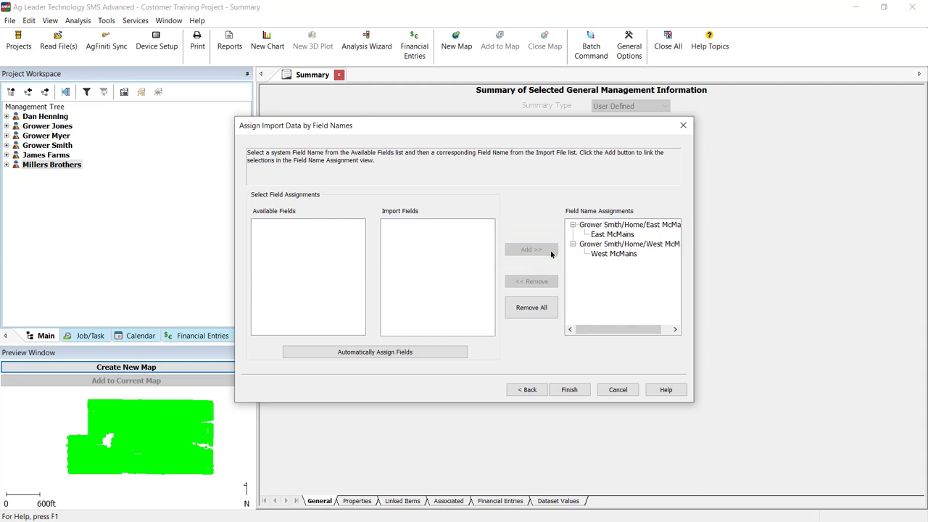
pyautogui.click(569, 389)
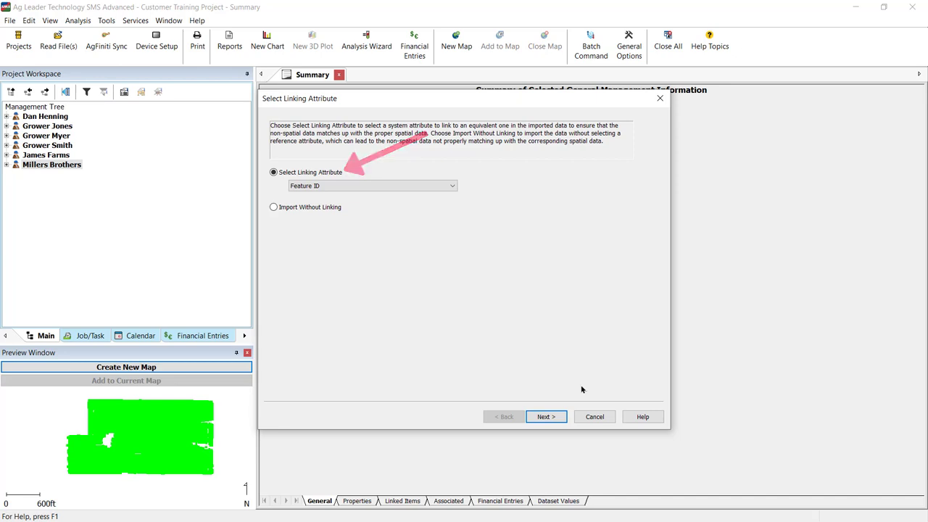
# Keep Feature ID as the linking attribute and assign the Obj. Id file column to it
pyautogui.click(453, 187)
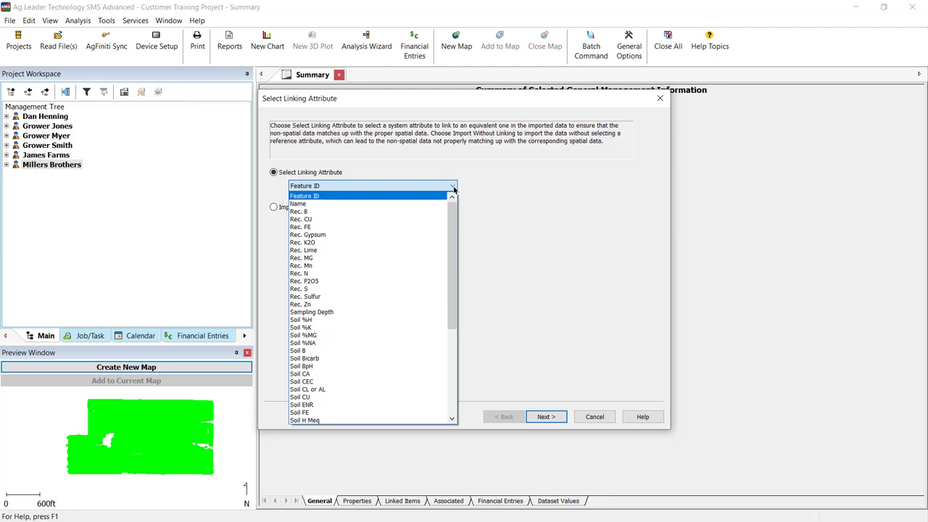
pyautogui.click(453, 187)
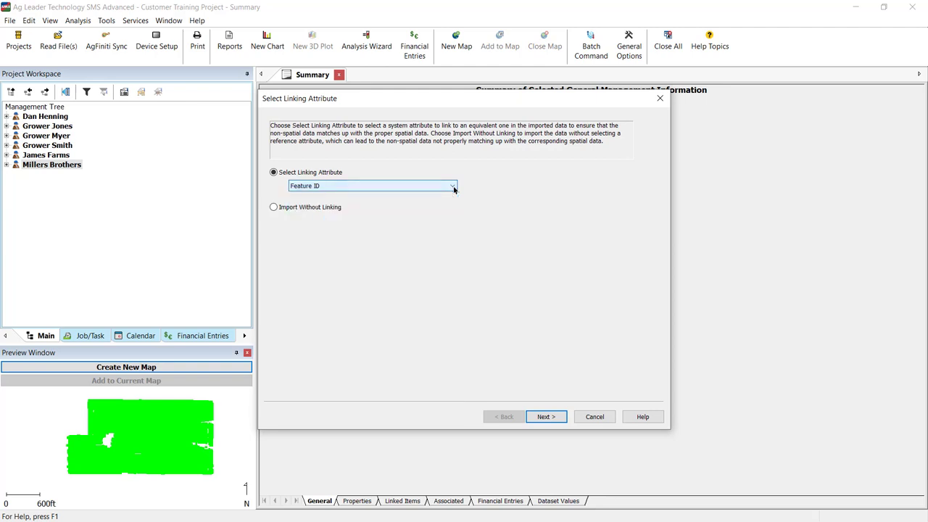
pyautogui.click(550, 416)
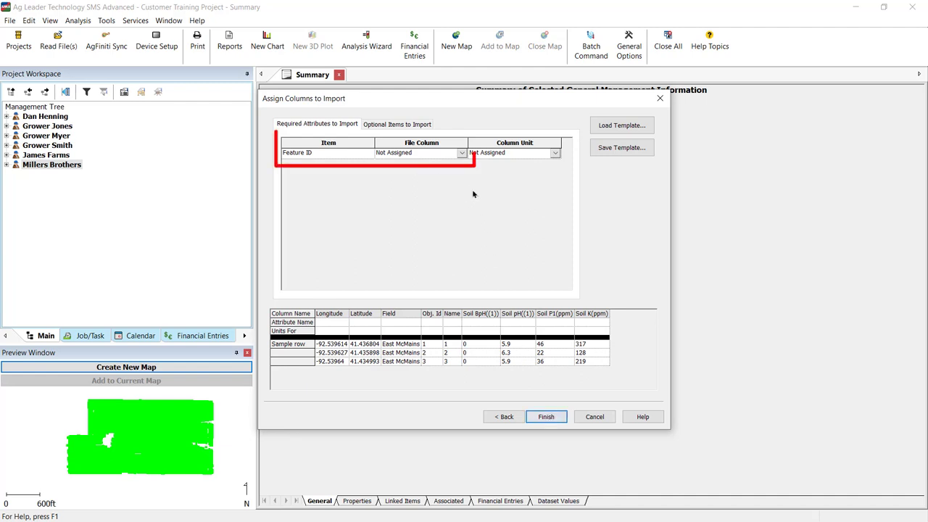
pyautogui.click(461, 155)
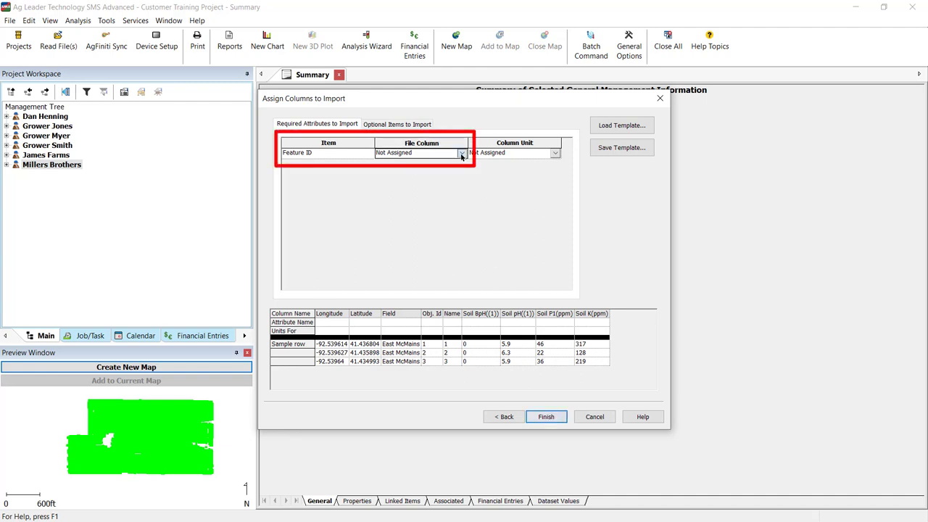
pyautogui.click(461, 155)
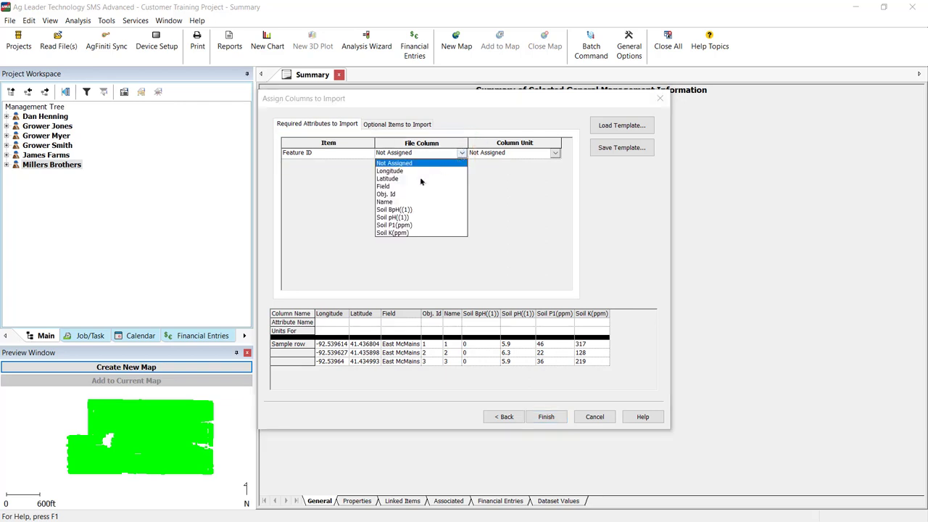
pyautogui.click(389, 194)
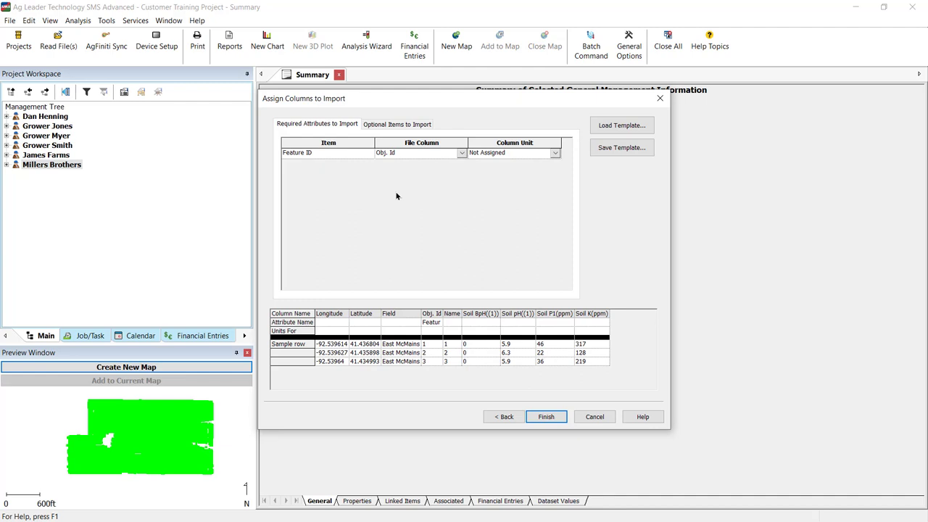
# Assign the optional Soil pH((1)) file column as an attribute mapped to Soil pH
pyautogui.click(398, 124)
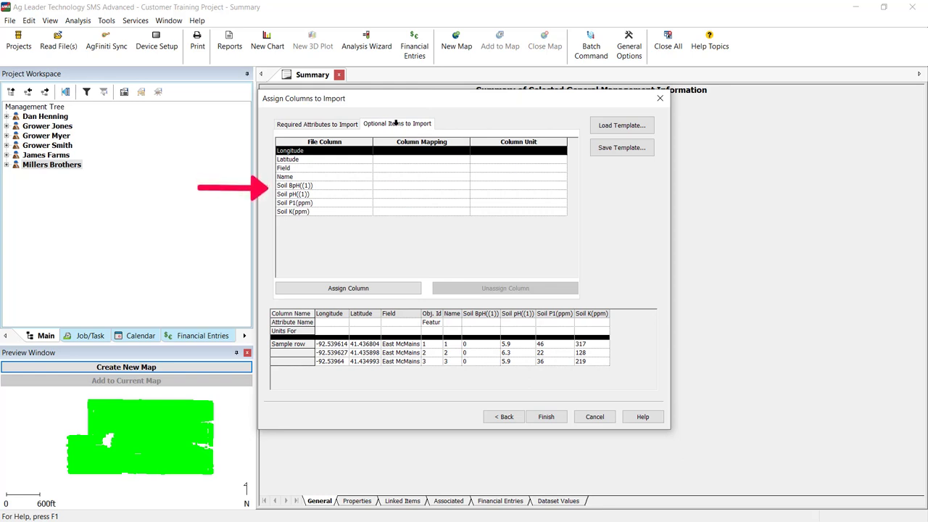
pyautogui.click(317, 194)
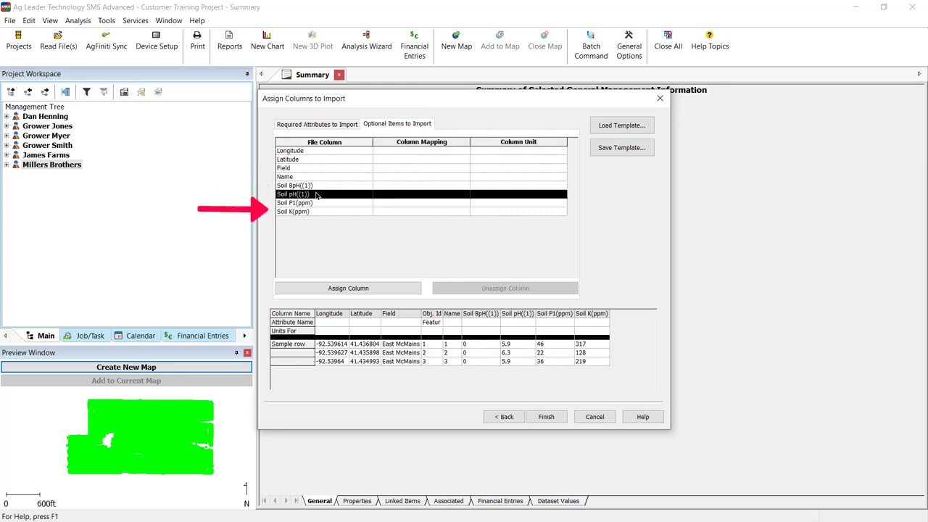
pyautogui.click(337, 287)
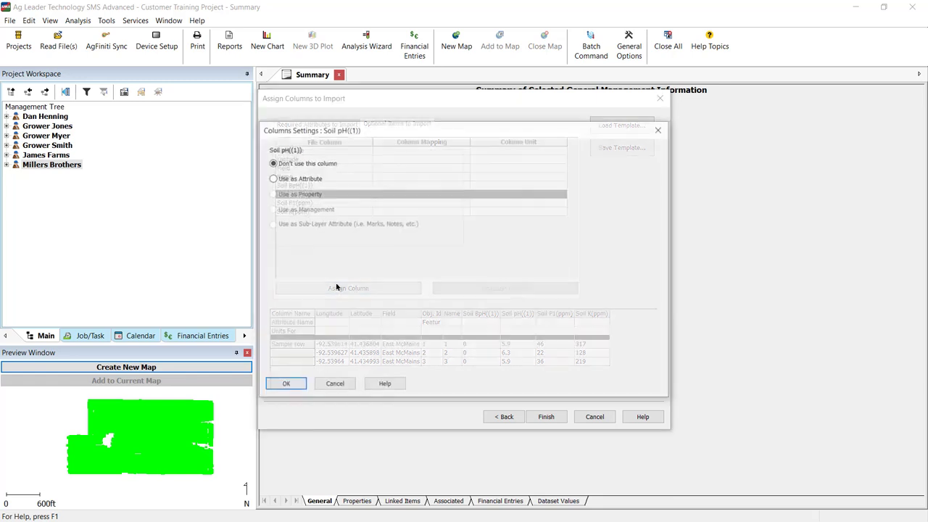
pyautogui.click(303, 178)
pyautogui.click(487, 153)
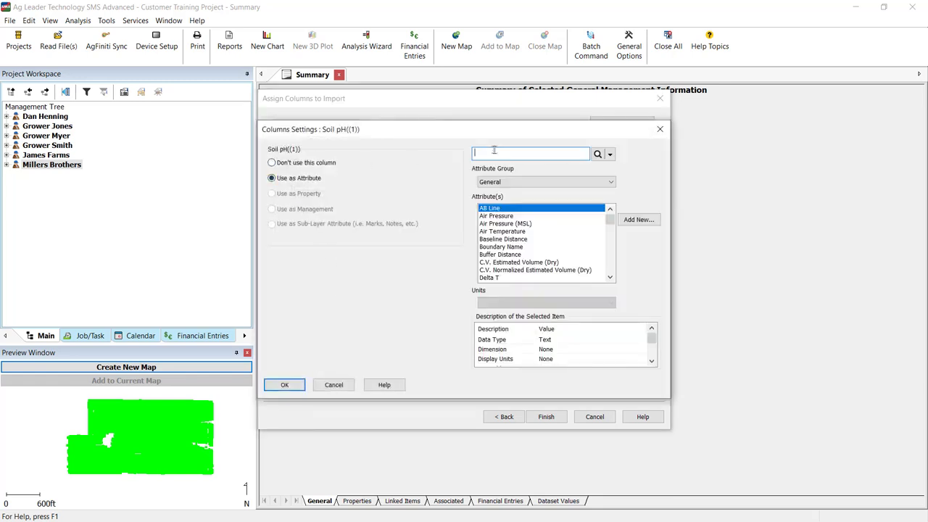
pyautogui.write('Soil ph')
pyautogui.click(292, 384)
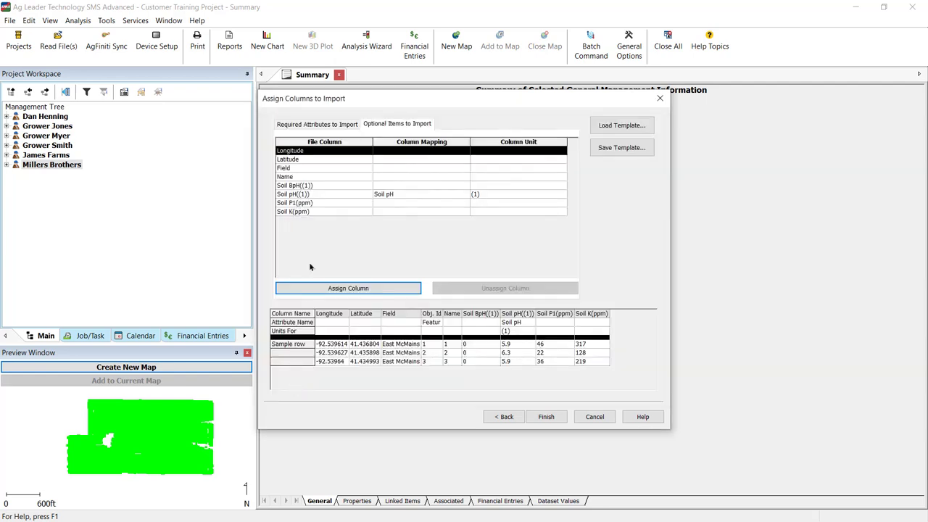
# Assign the Soil P1(ppm) file column as an attribute mapped to Soil P1 in ppm
pyautogui.click(308, 289)
pyautogui.click(482, 153)
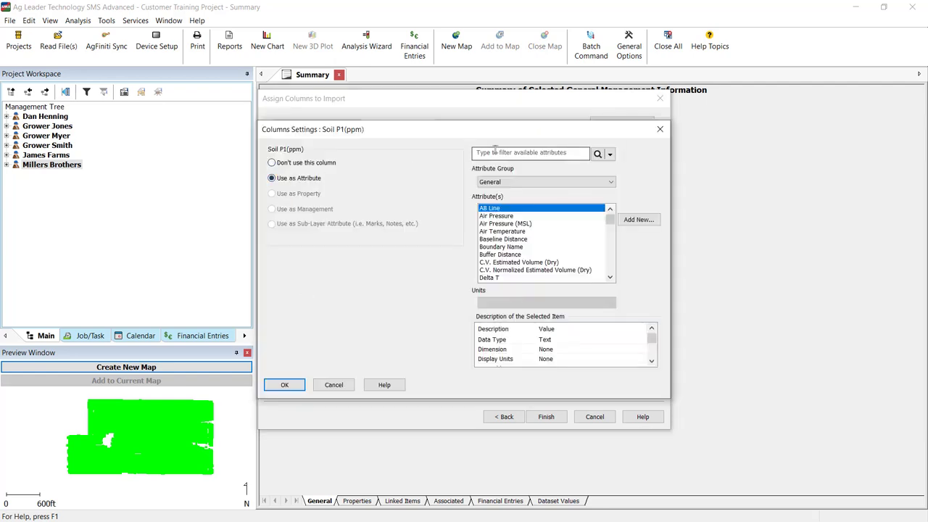
pyautogui.write('Soil p1')
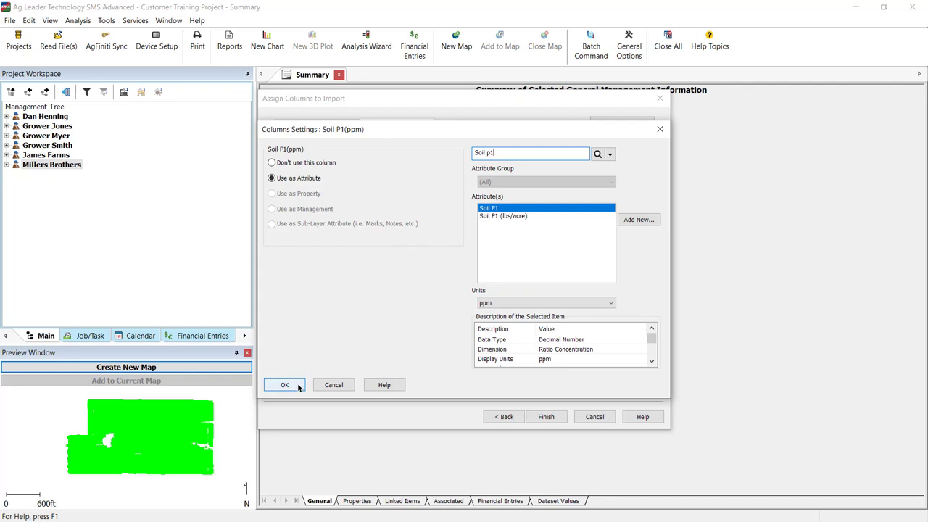
pyautogui.click(298, 384)
# Assign the Soil K(ppm) file column as an attribute mapped to Soil K in ppm
pyautogui.click(327, 213)
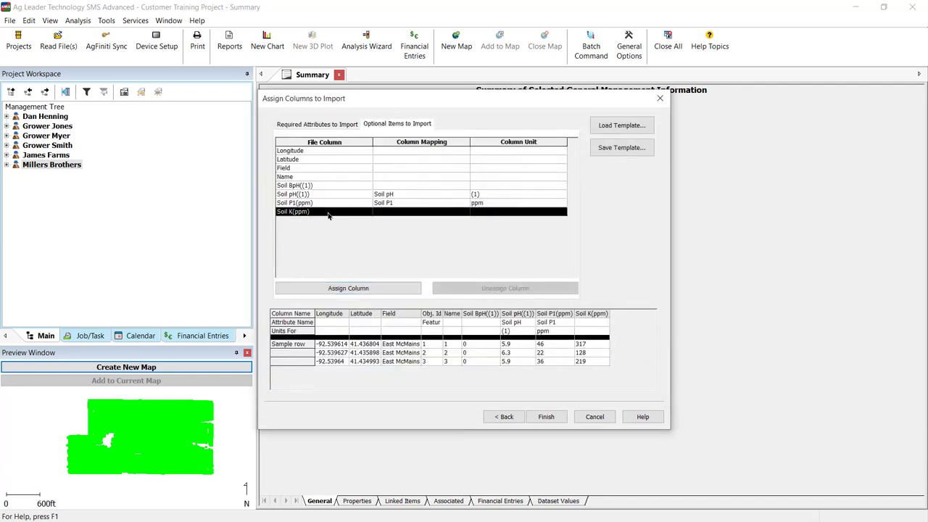
pyautogui.click(311, 287)
pyautogui.click(293, 179)
pyautogui.click(482, 153)
pyautogui.write('Soil K')
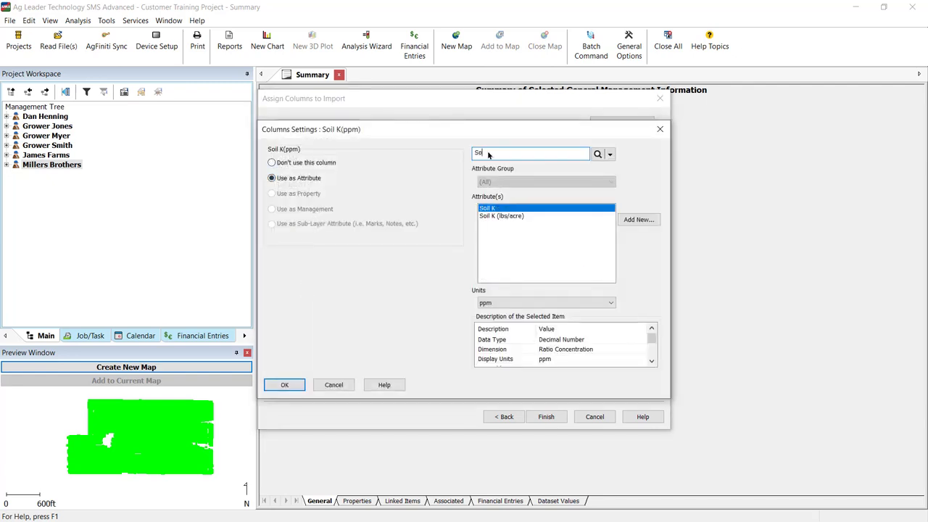
pyautogui.click(285, 385)
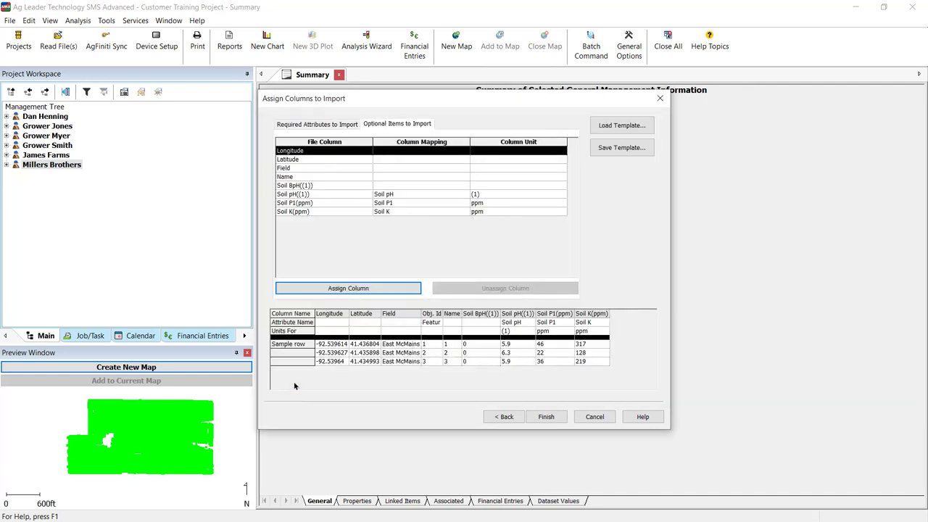
# Finish the column assignment and run the import without saving the column mapping as a template
pyautogui.click(641, 149)
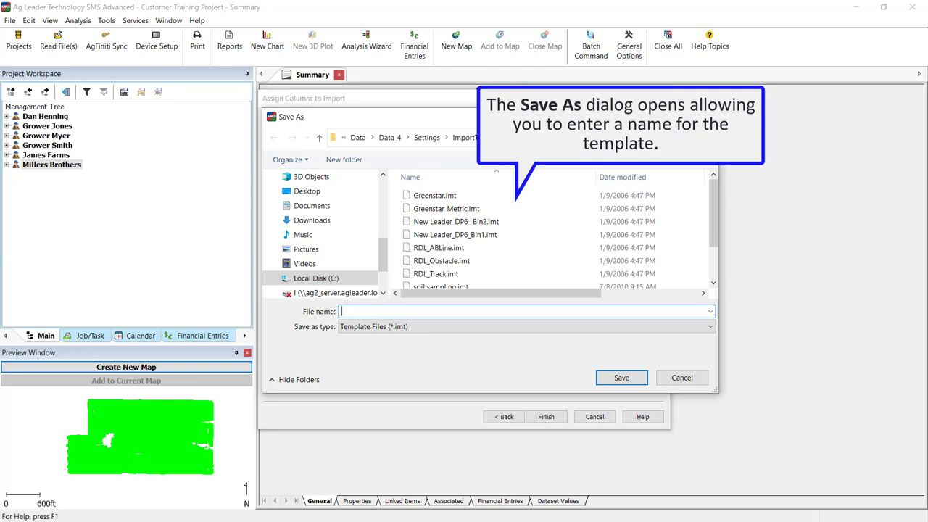
pyautogui.click(672, 377)
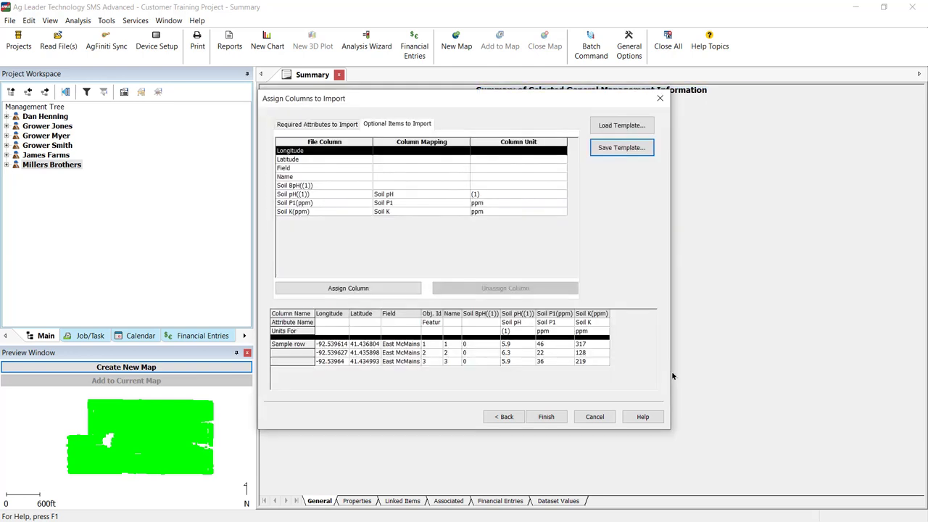
pyautogui.click(561, 416)
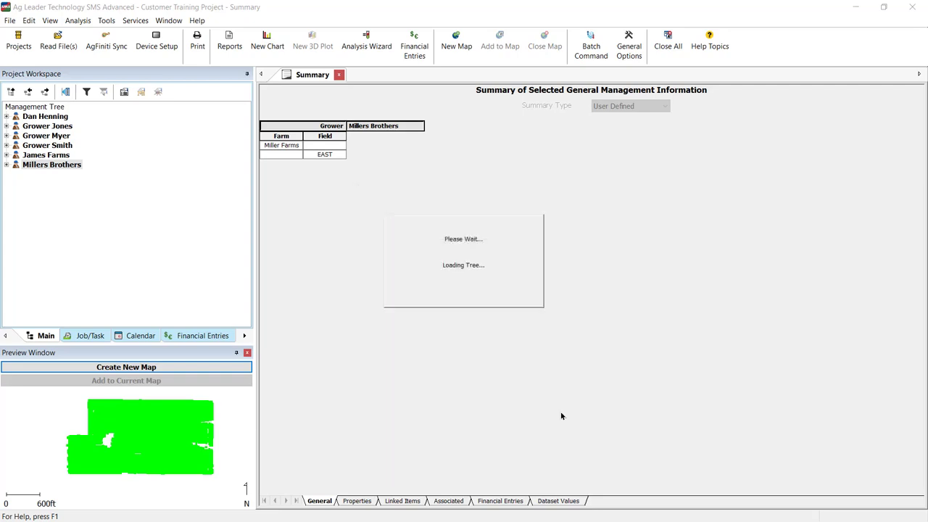